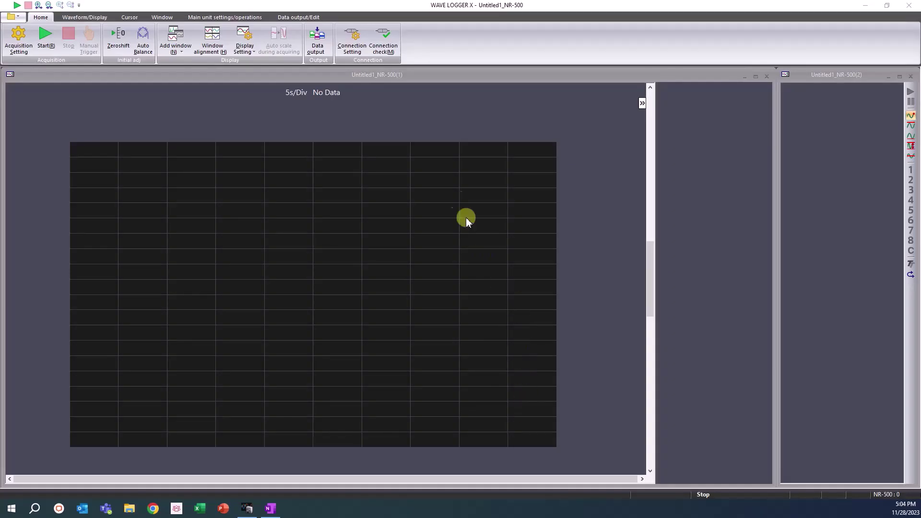
- Check the NR-500 connection details, then close both Untitled1 graph windows
left_click(390, 42)
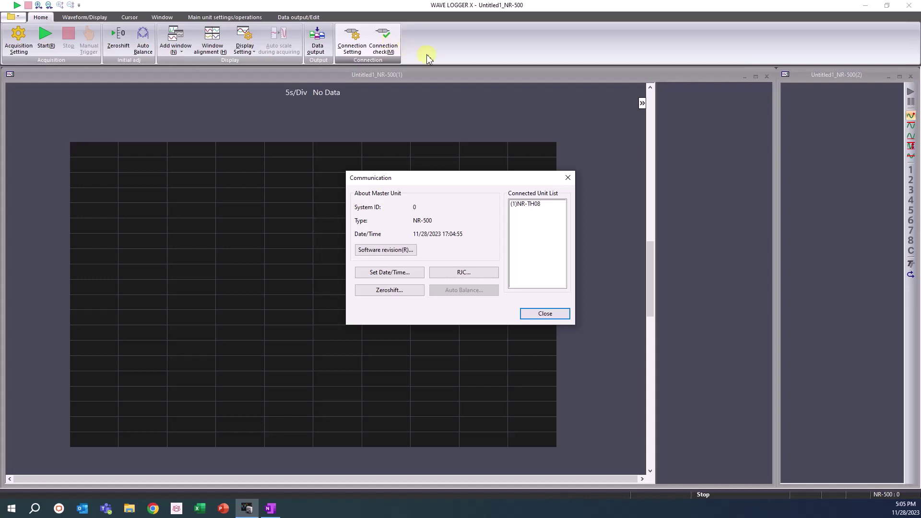
left_click(559, 315)
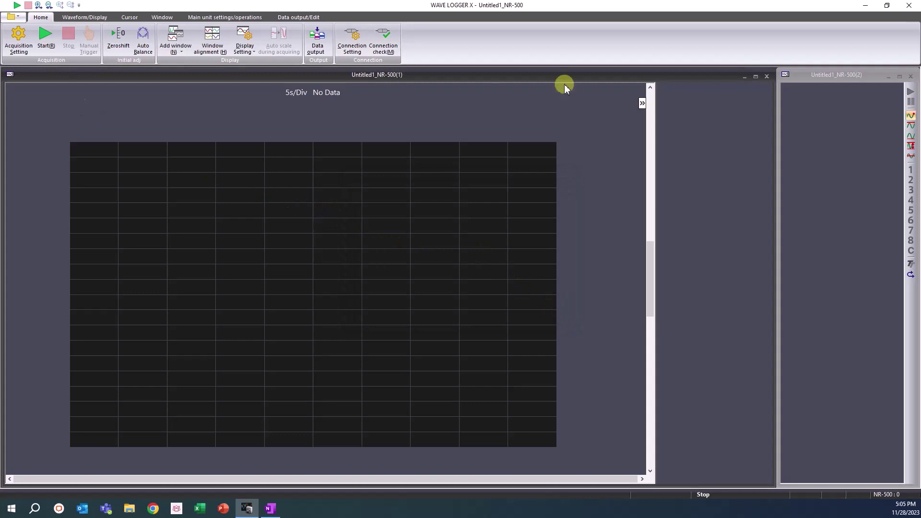
left_click(768, 76)
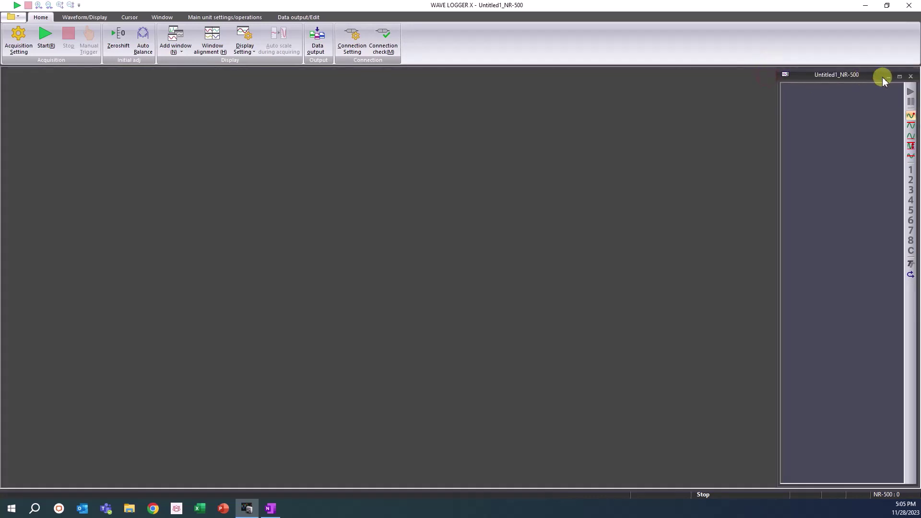
left_click(911, 76)
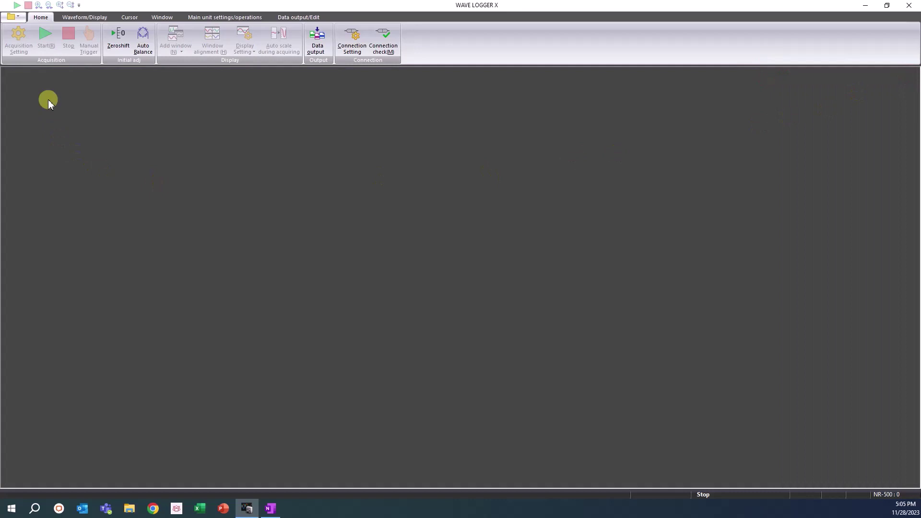
- Create a new Normal Mode data set, Untitled2_NR-500
left_click(20, 20)
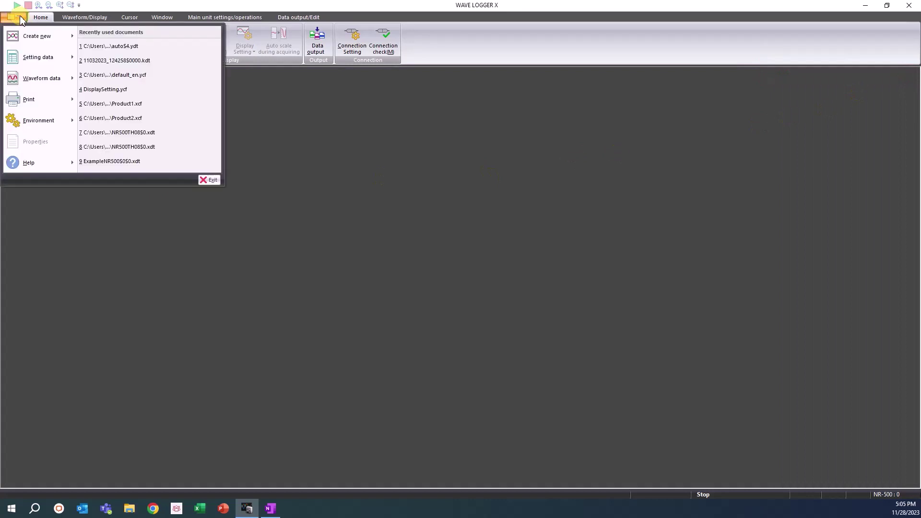
mouse_move(65, 43)
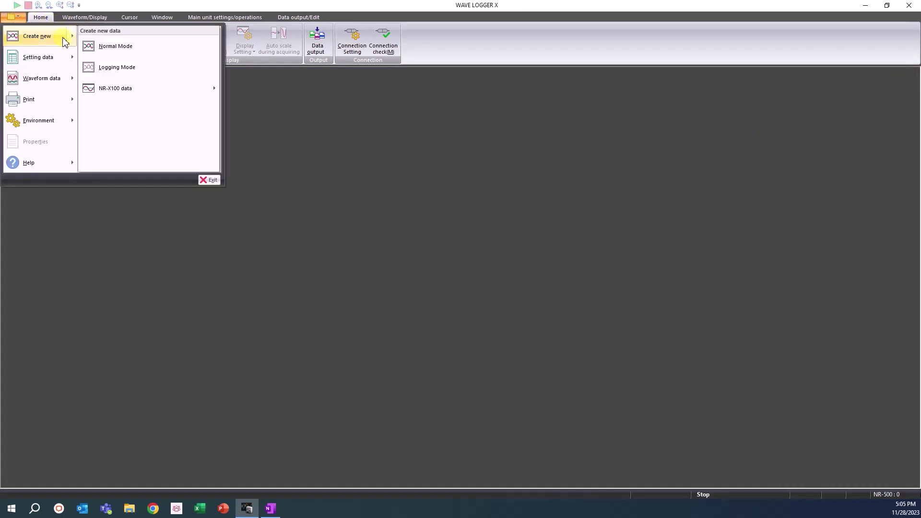
left_click(154, 48)
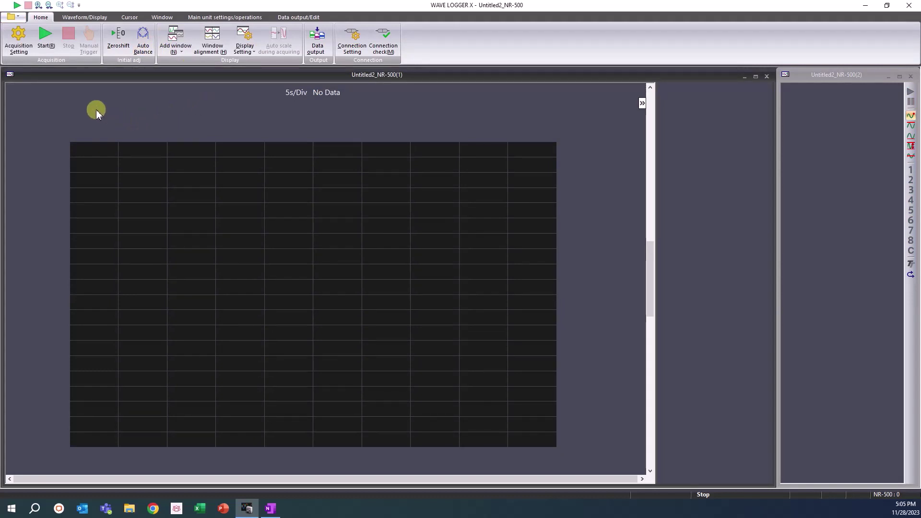
- In the acquisition wizard, run unit recognition and apply the detected NR-TH08 in slot 1
left_click(29, 44)
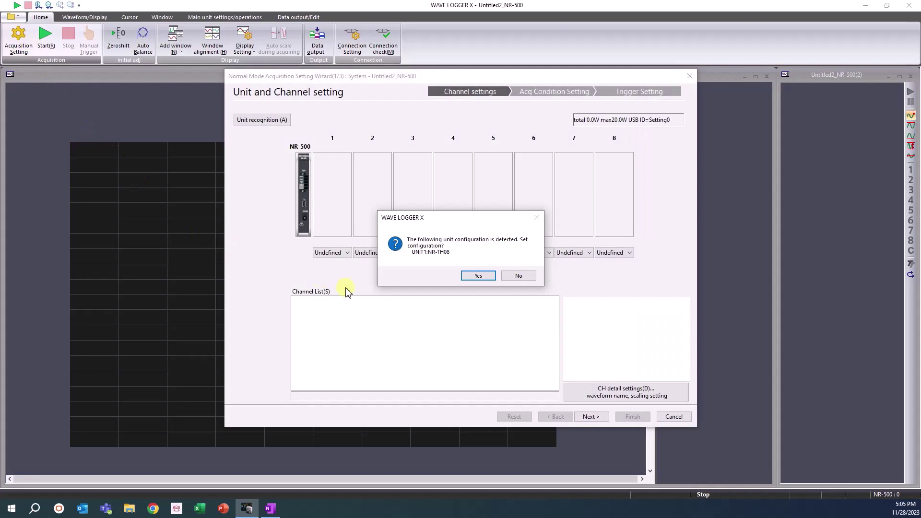
left_click(519, 276)
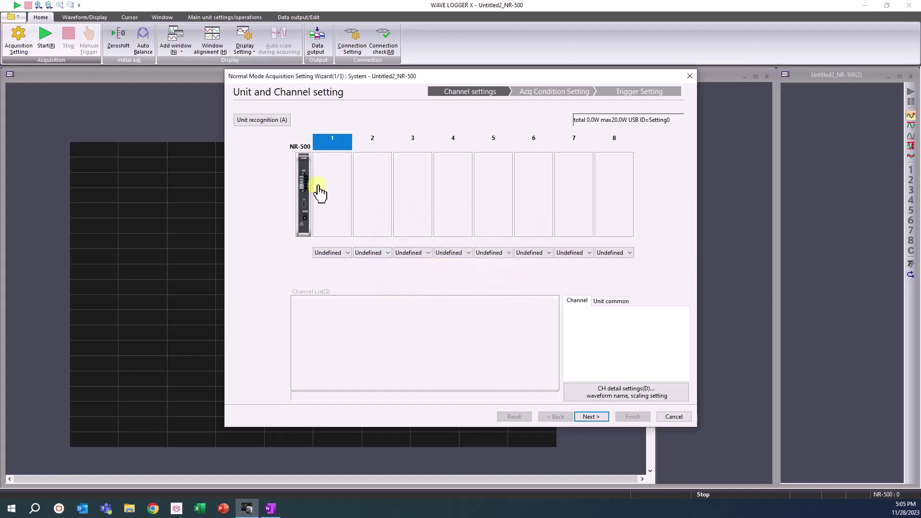
left_click(282, 125)
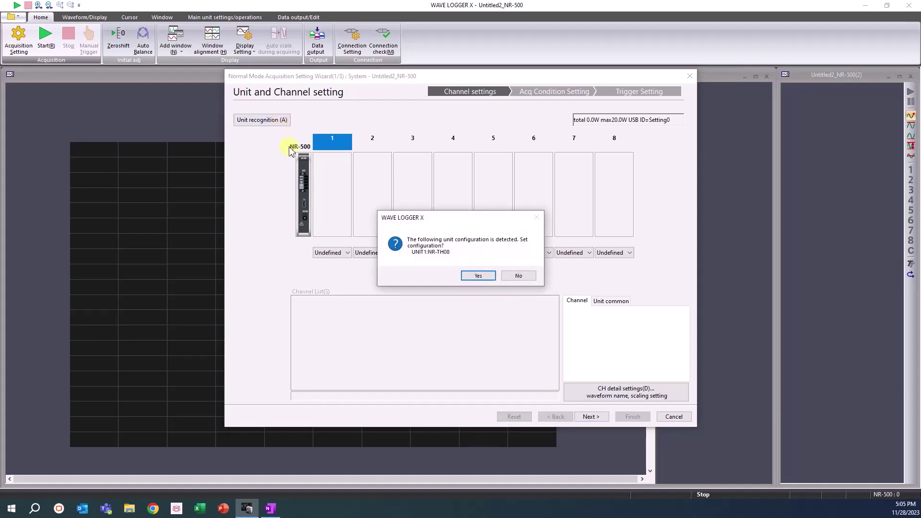
left_click(468, 277)
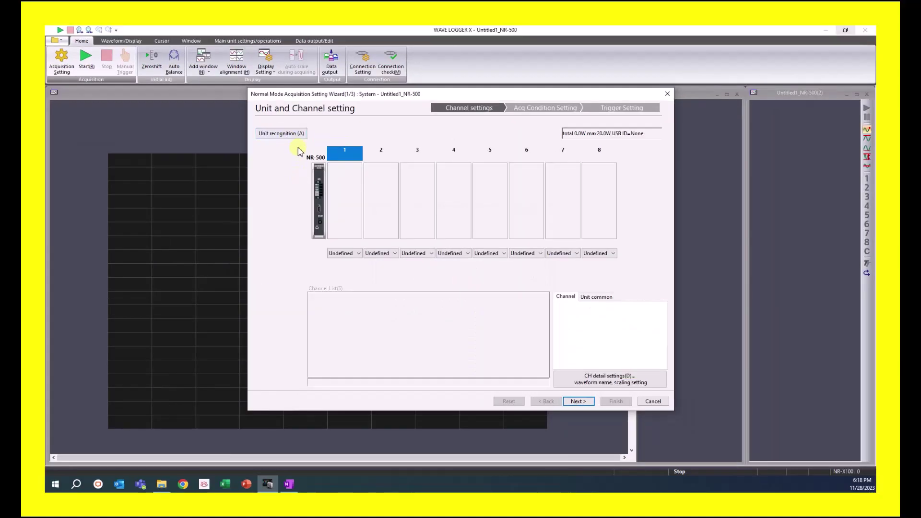
left_click(297, 135)
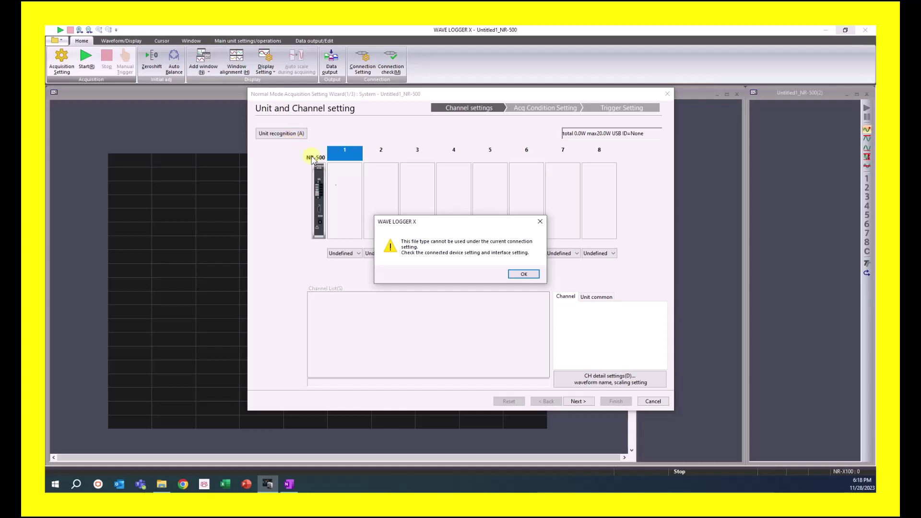
left_click(524, 274)
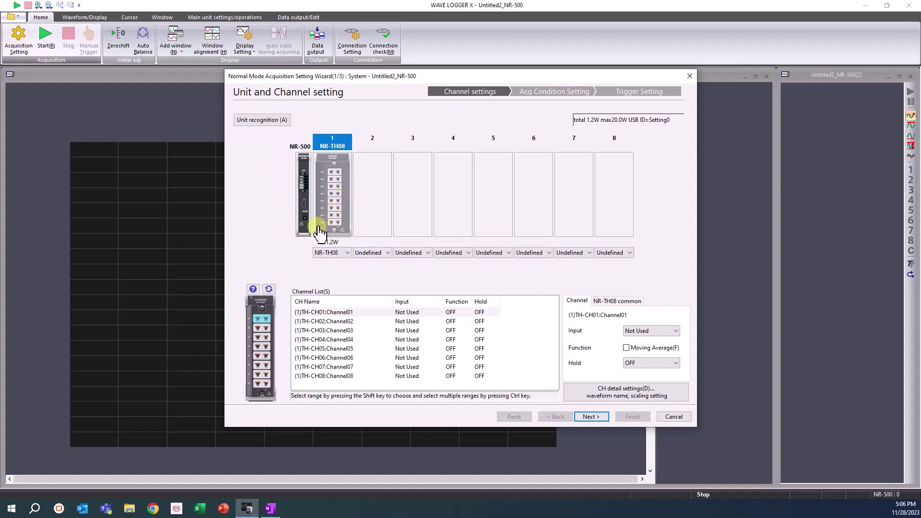
- Toggle the NR-TH08 picture between terminal-block and connector views, then select Channel01
left_click(269, 290)
left_click(269, 293)
left_click(269, 290)
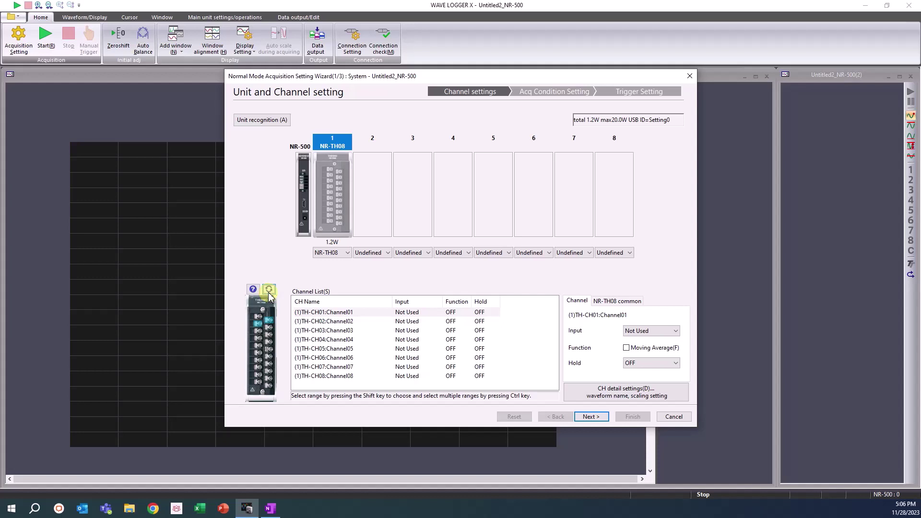
left_click(269, 291)
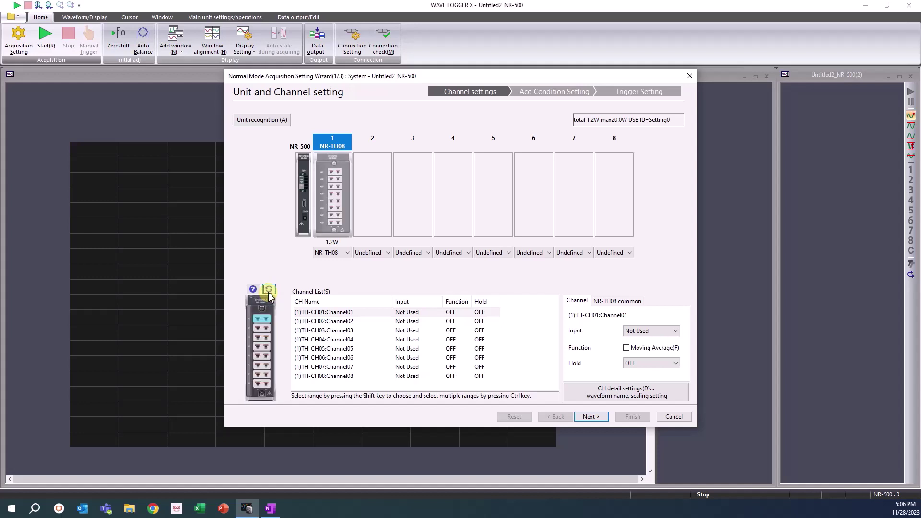
left_click(338, 313)
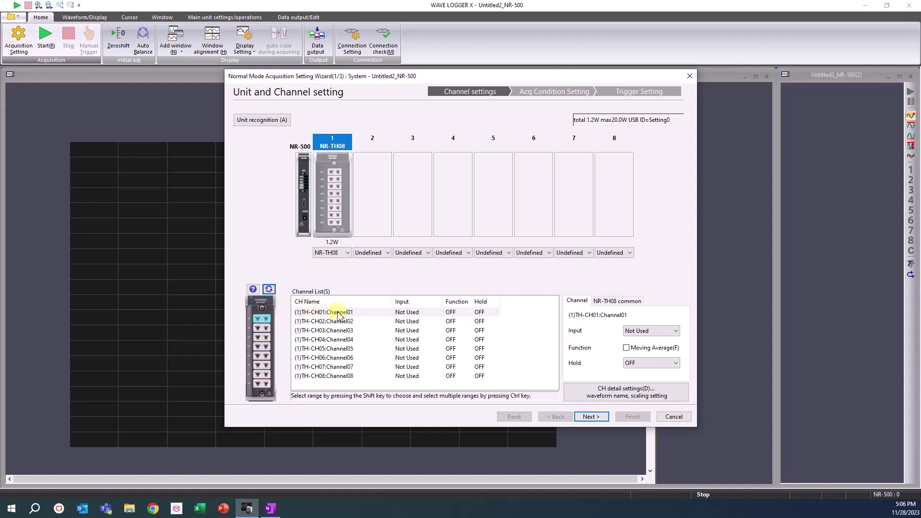
left_click(338, 313)
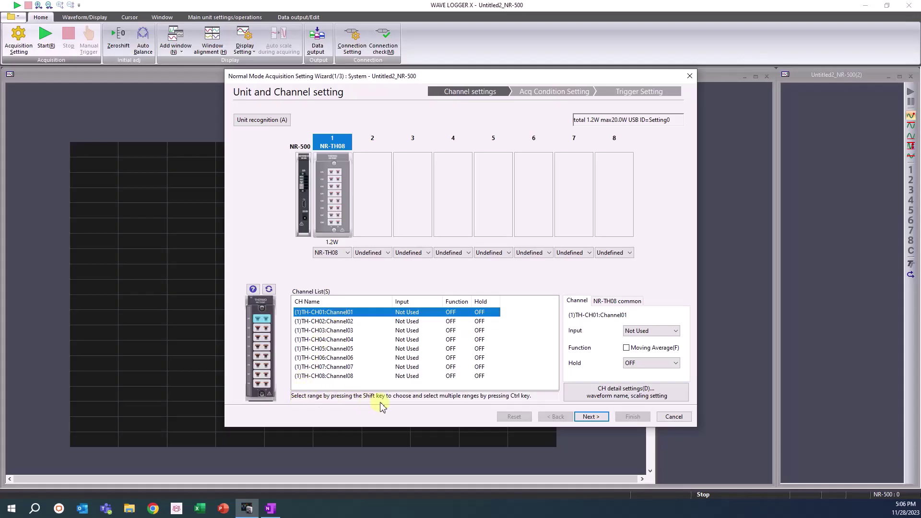
- Set Channel01 and Channel02 to K-thermocouple input and show the NR-TH08 common settings
left_click(429, 322, "shift")
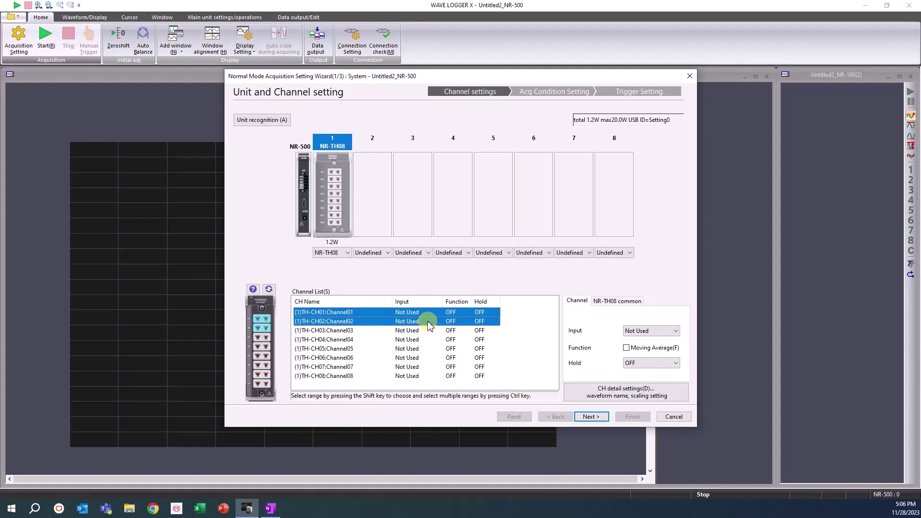
left_click(666, 333)
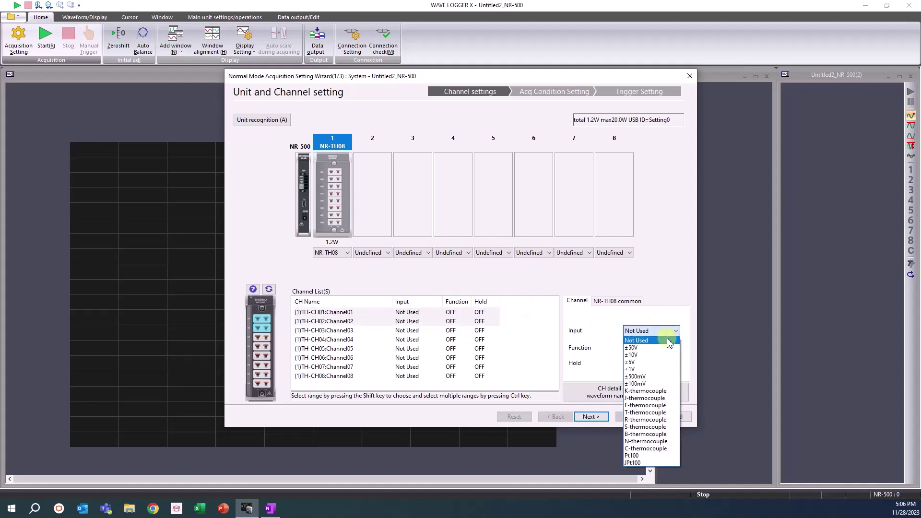
left_click(675, 393)
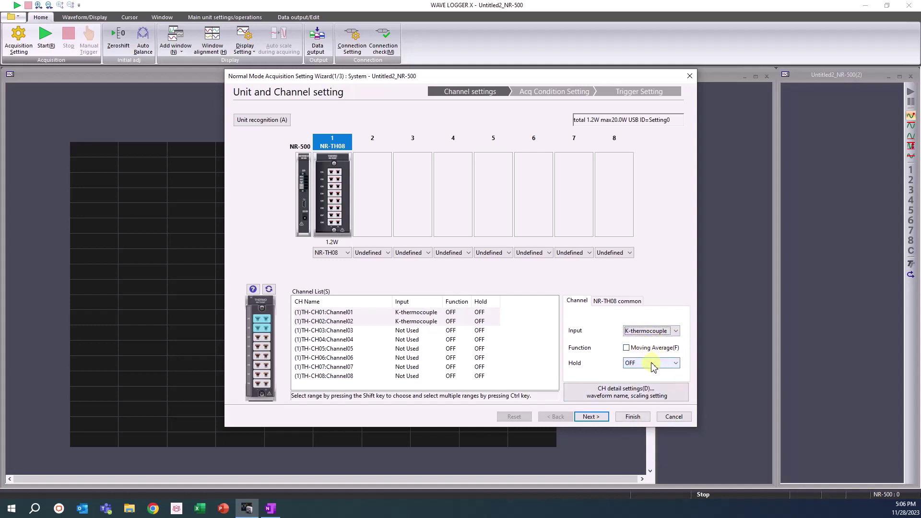
left_click(631, 302)
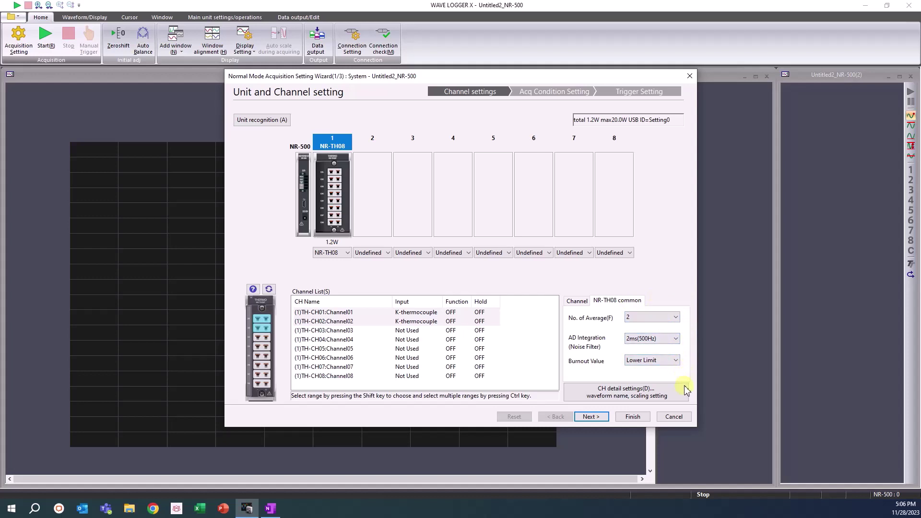
- In CH detail settings, rename Channel01 to Temp1 and Channel02 to Temp2
left_click(639, 399)
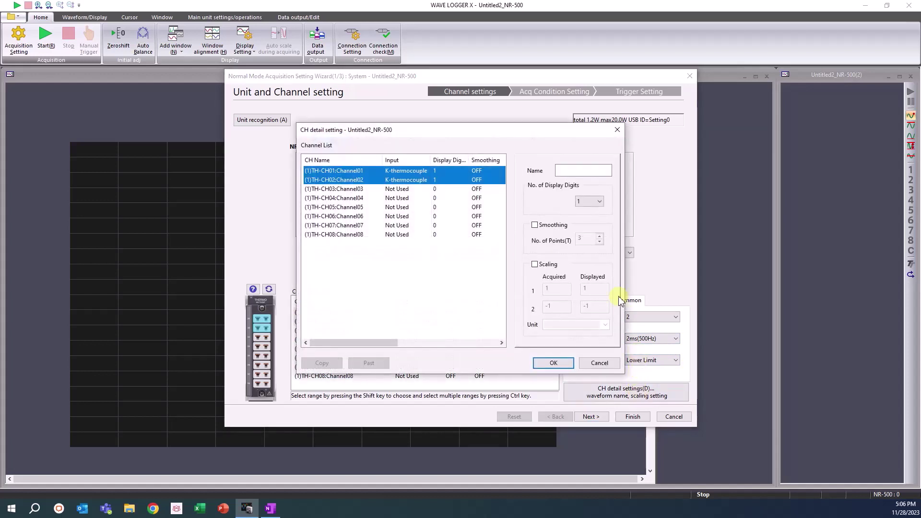
left_click(446, 173)
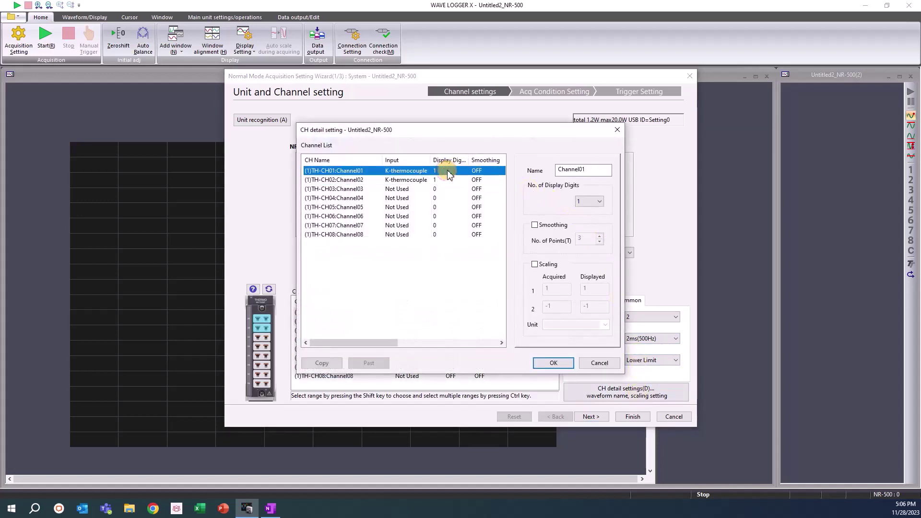
left_click_drag(602, 170, 530, 171)
type("Temp1")
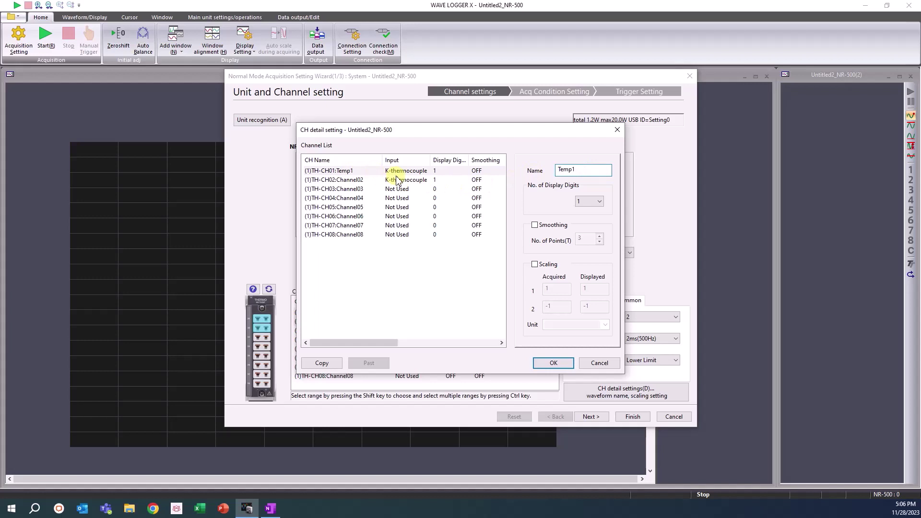
left_click(426, 181)
left_click_drag(598, 168, 550, 171)
type("Tem")
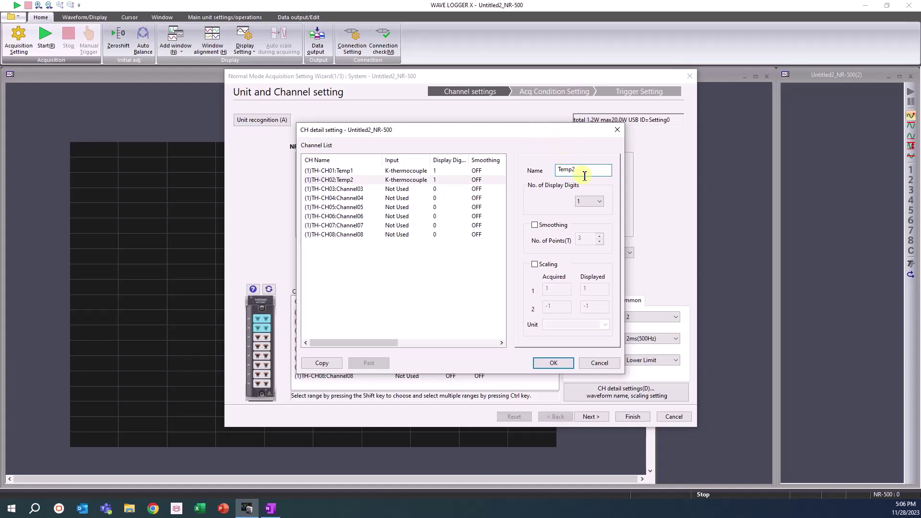
- Give Temp2 0 display digits with scaling left off, and confirm
left_click(589, 202)
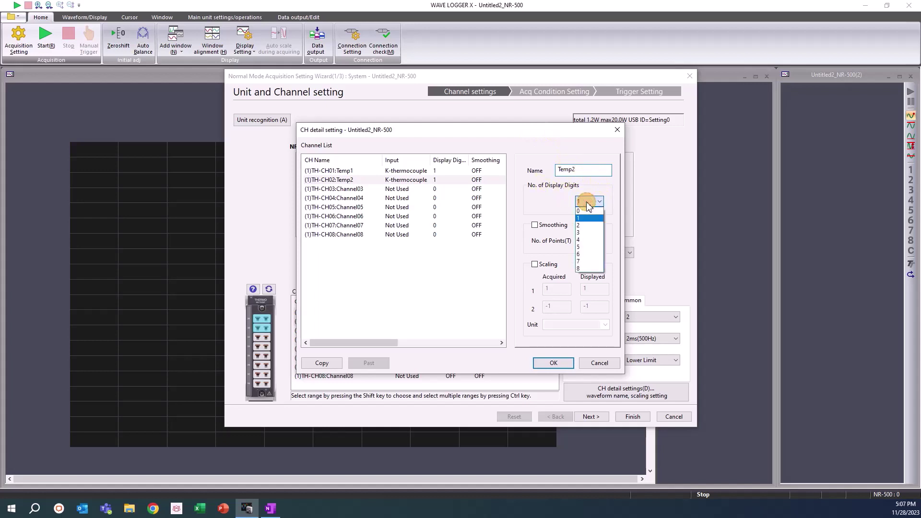
left_click(594, 212)
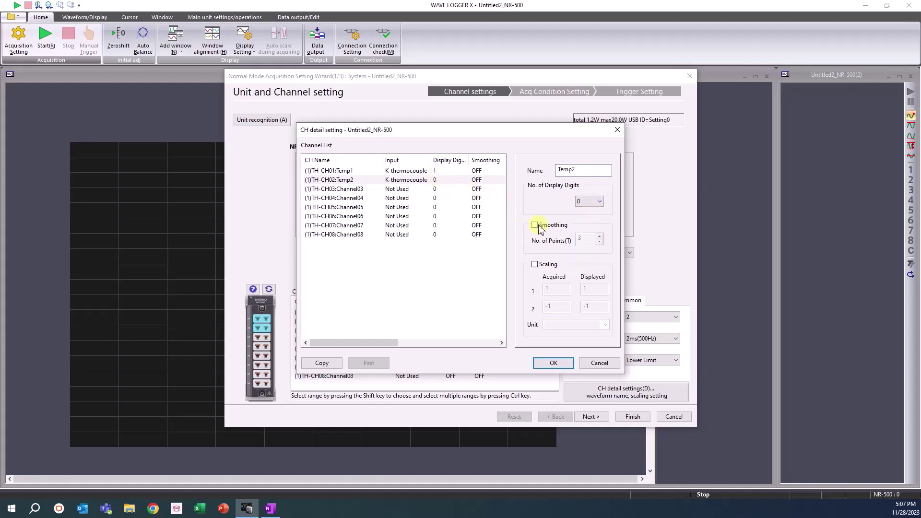
left_click(535, 266)
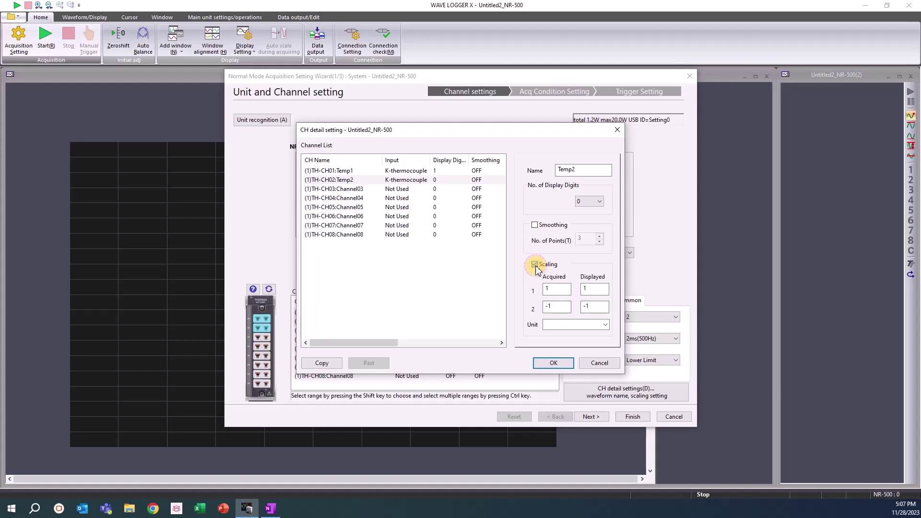
left_click(536, 266)
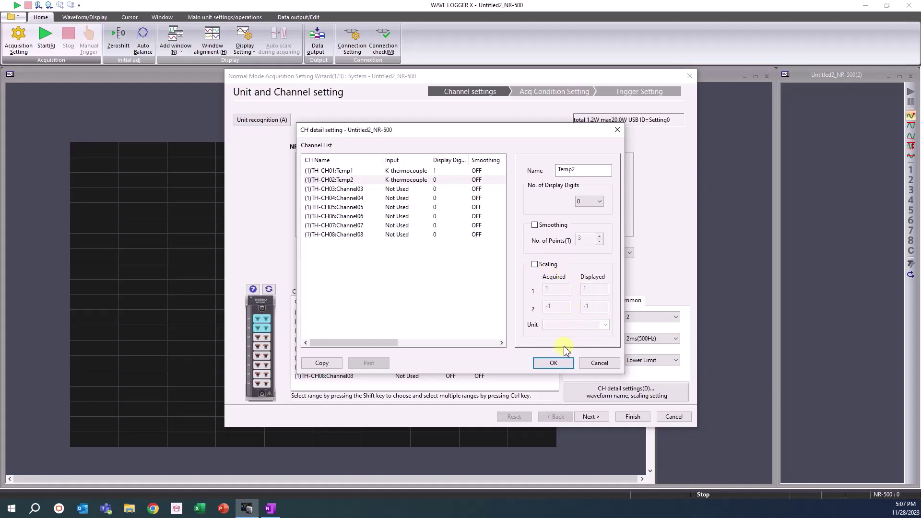
left_click(556, 365)
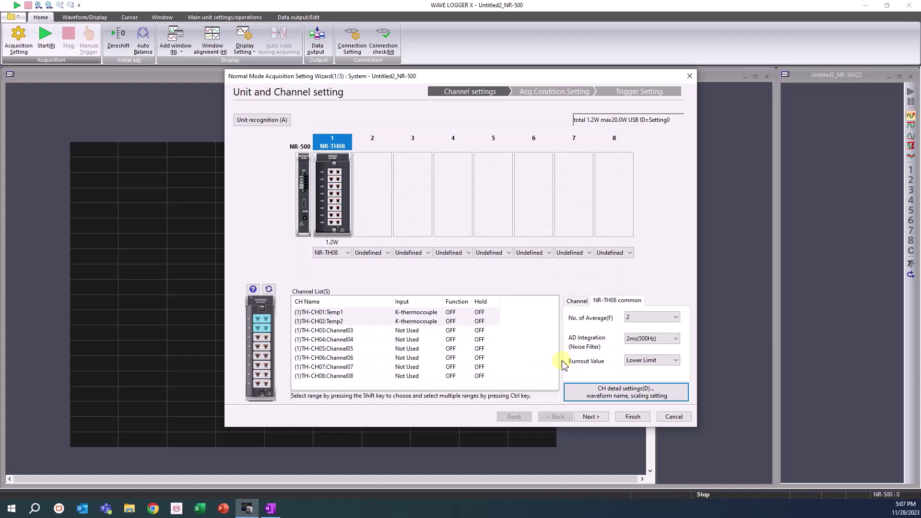
- Keep continuous 100ms sampling and finish the acquisition setup wizard
left_click(606, 417)
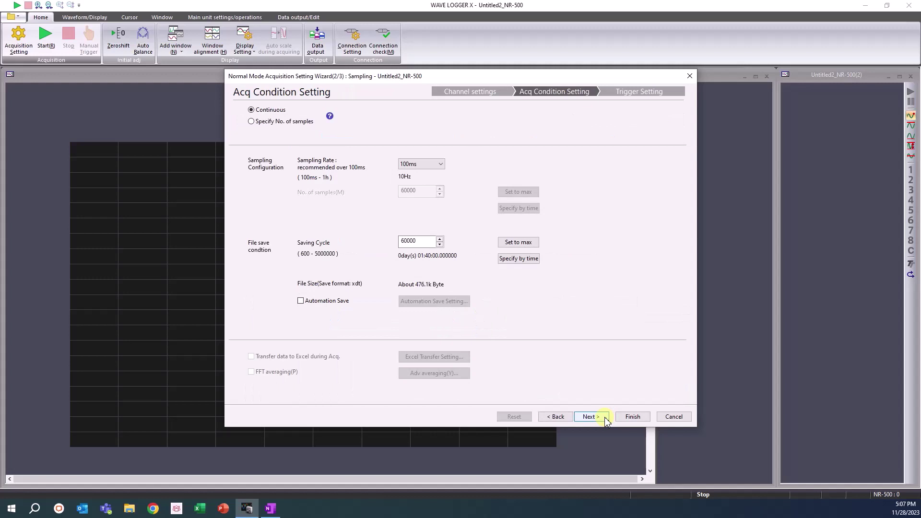
left_click(647, 416)
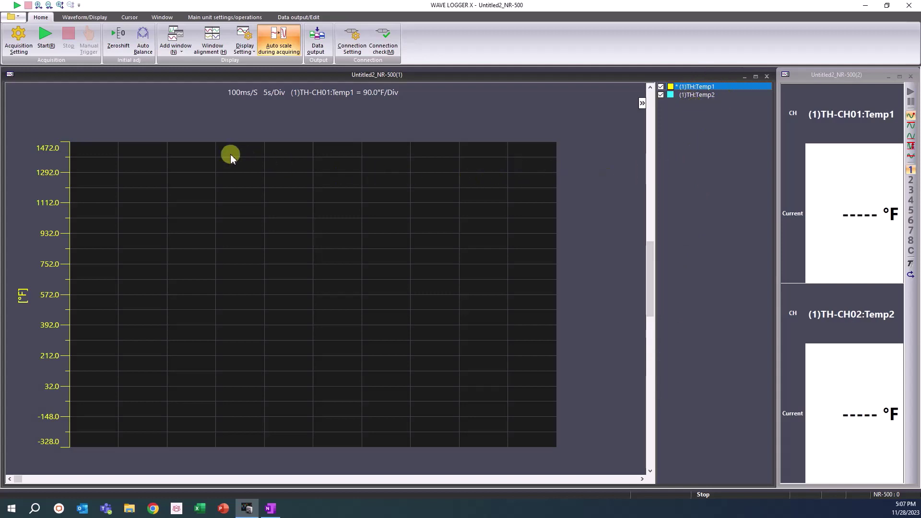
- Start live recording and switch the active axis from Temp2 back to Temp1
left_click(47, 44)
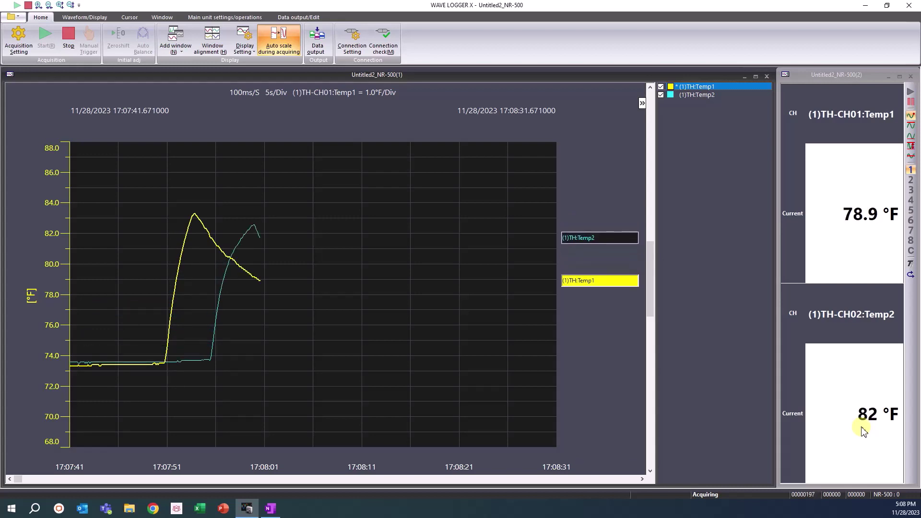
left_click(612, 269)
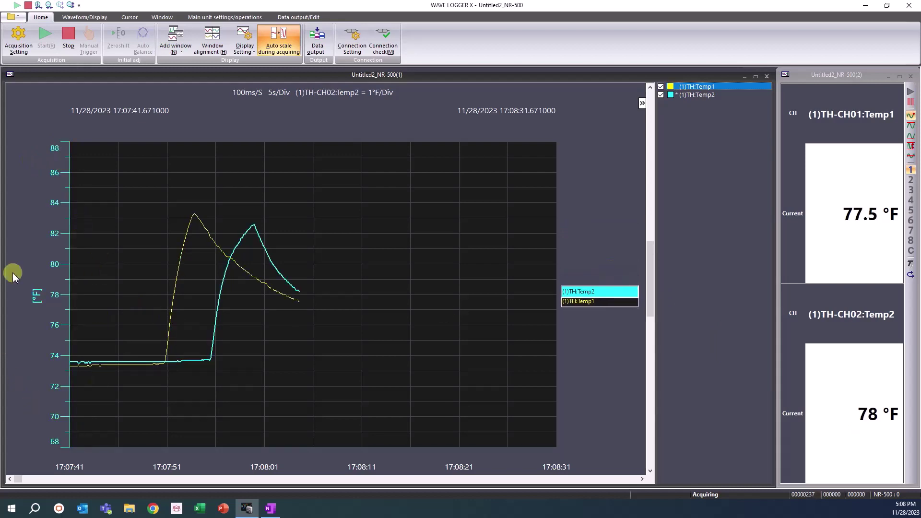
left_click(579, 310)
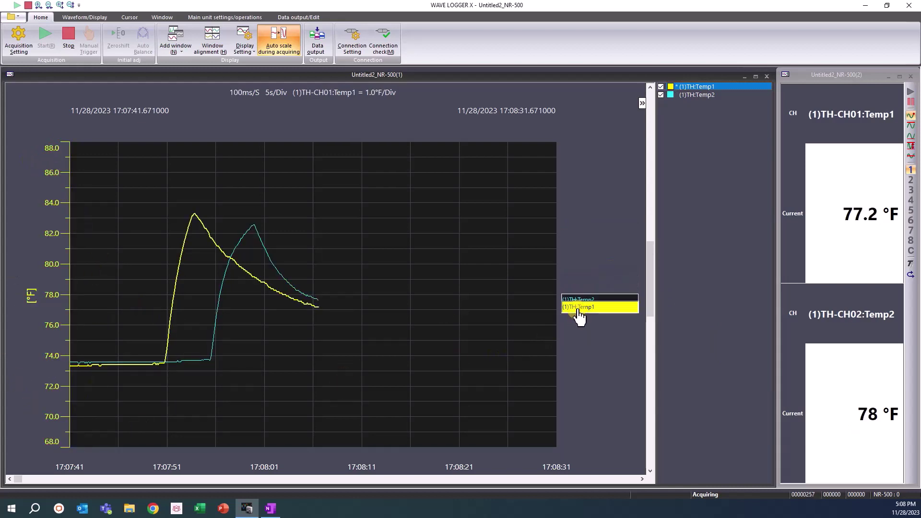